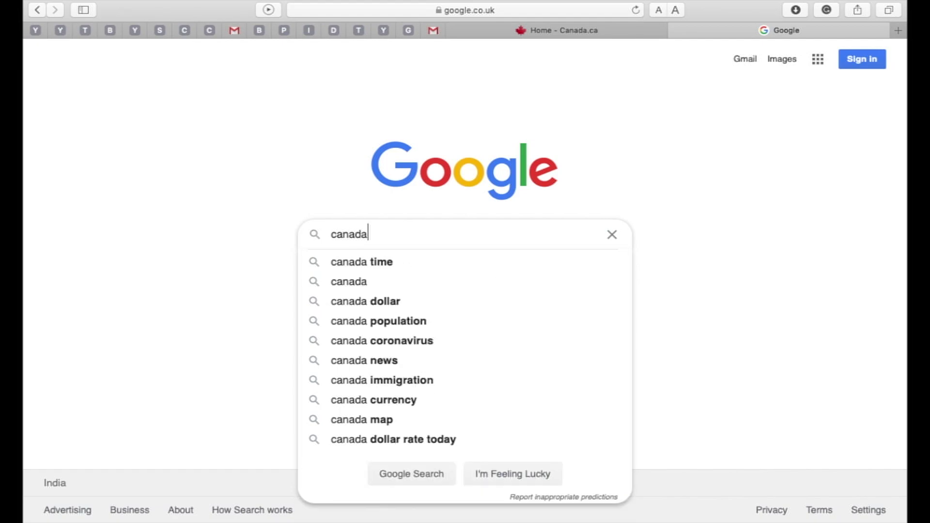
Search Google for canada.ca
{"action": "type", "text": ".ca"}
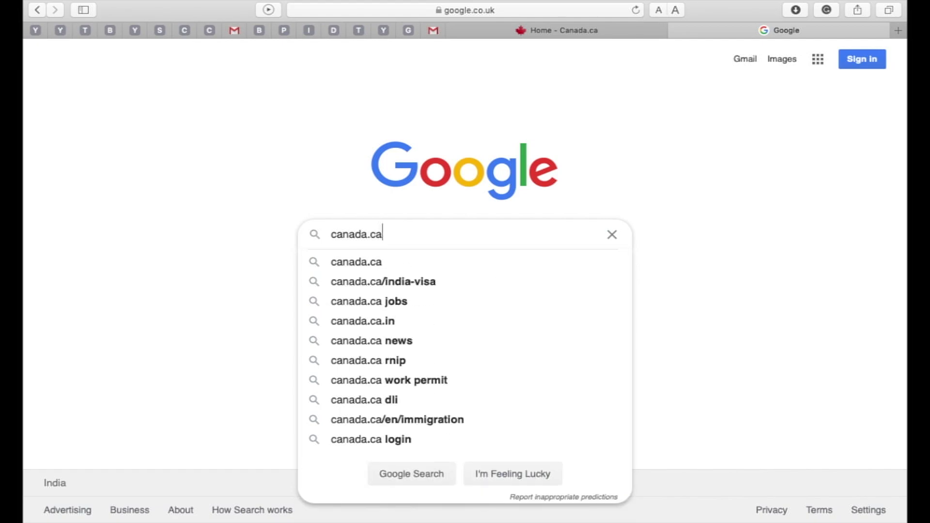
{"action": "key", "text": "Return"}
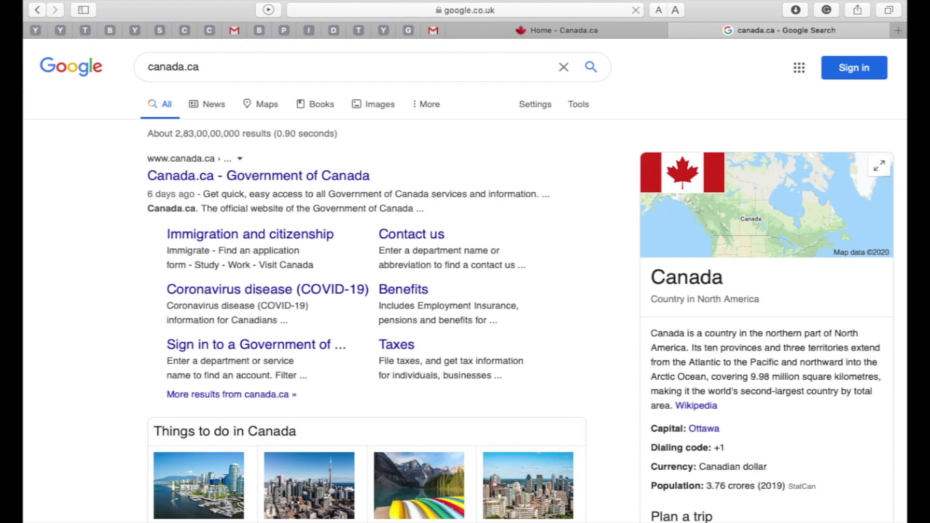
Go from Immigration and citizenship to the 'Sign in or create an account' page
{"action": "left_click", "coordinate": [331, 236]}
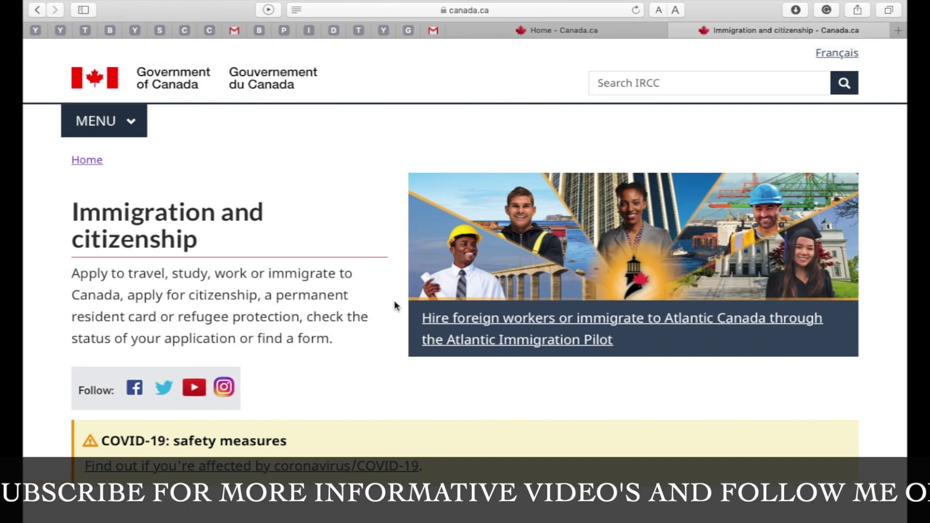
{"action": "scroll", "coordinate": [396, 306], "scroll_direction": "down", "scroll_amount": 5}
{"action": "scroll", "coordinate": [395, 305], "scroll_direction": "down", "scroll_amount": 2}
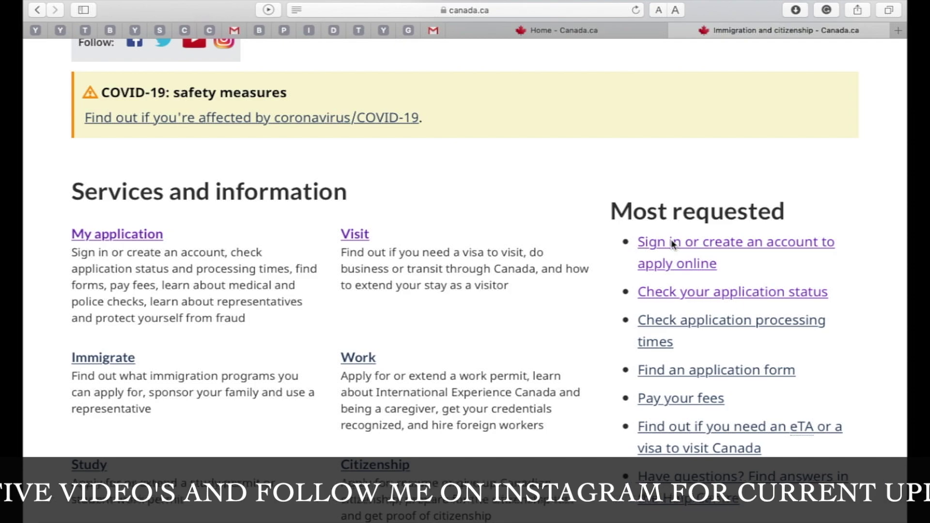
{"action": "left_click", "coordinate": [673, 243]}
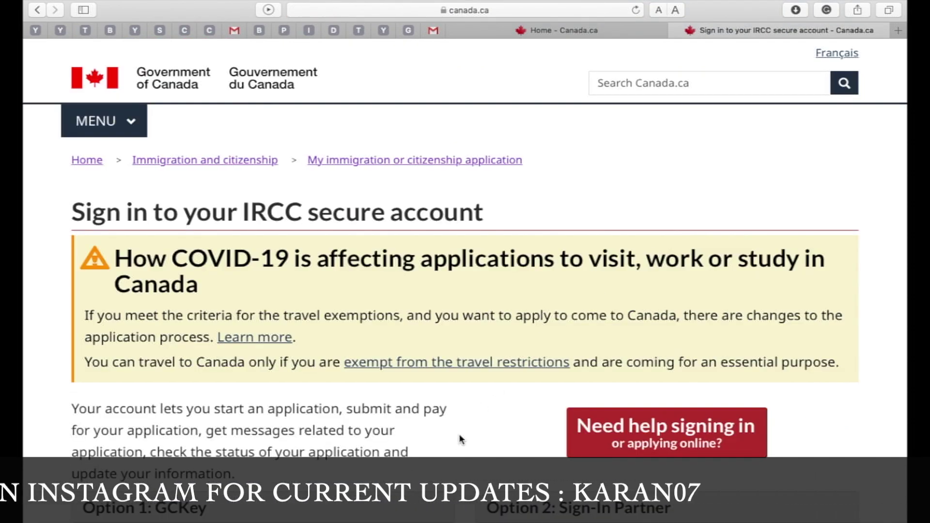
{"action": "scroll", "coordinate": [453, 443], "scroll_direction": "down", "scroll_amount": 6}
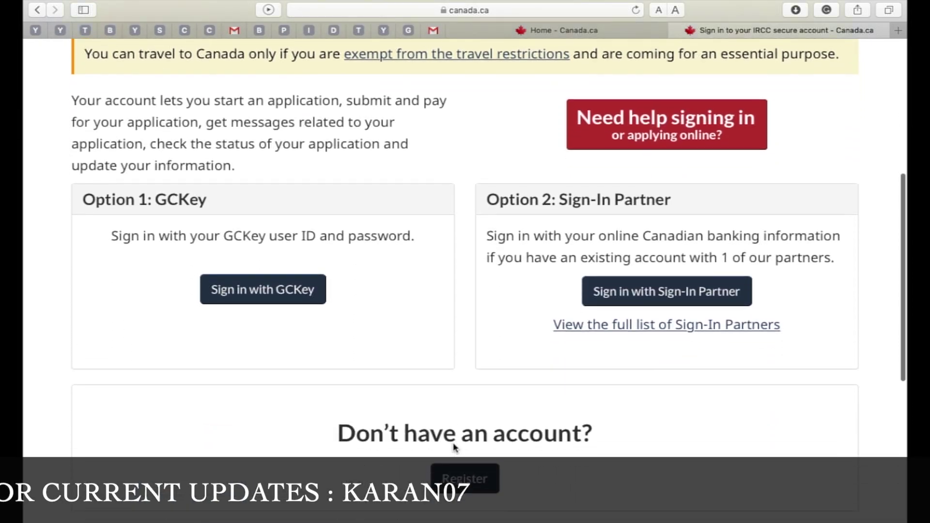
{"action": "scroll", "coordinate": [455, 447], "scroll_direction": "down", "scroll_amount": 2}
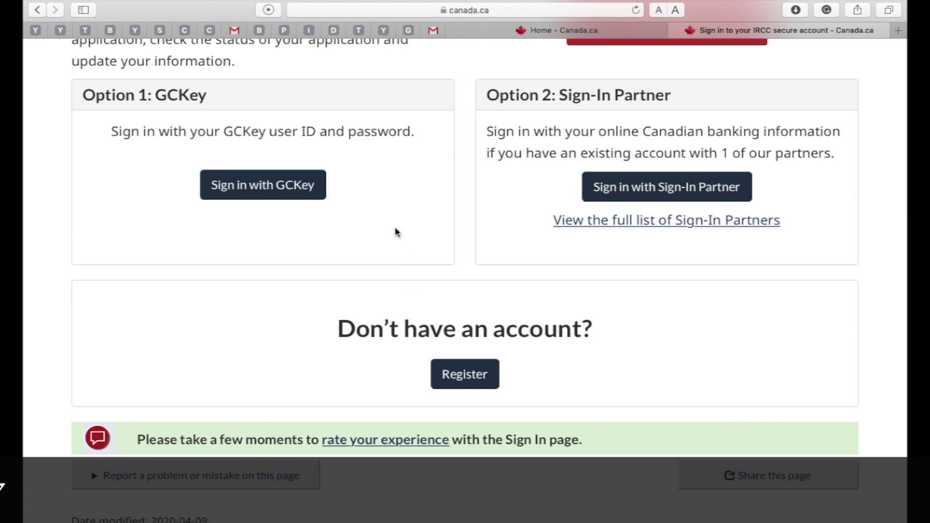
Open Register for an IRCC secure account and scroll to the GCKey registration steps
{"action": "left_click", "coordinate": [461, 377]}
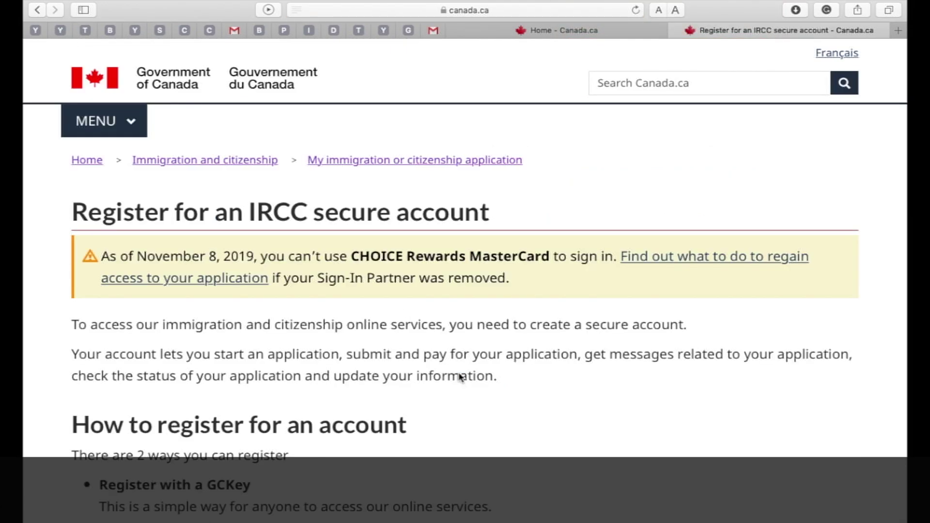
{"action": "scroll", "coordinate": [538, 439], "scroll_direction": "down", "scroll_amount": 4}
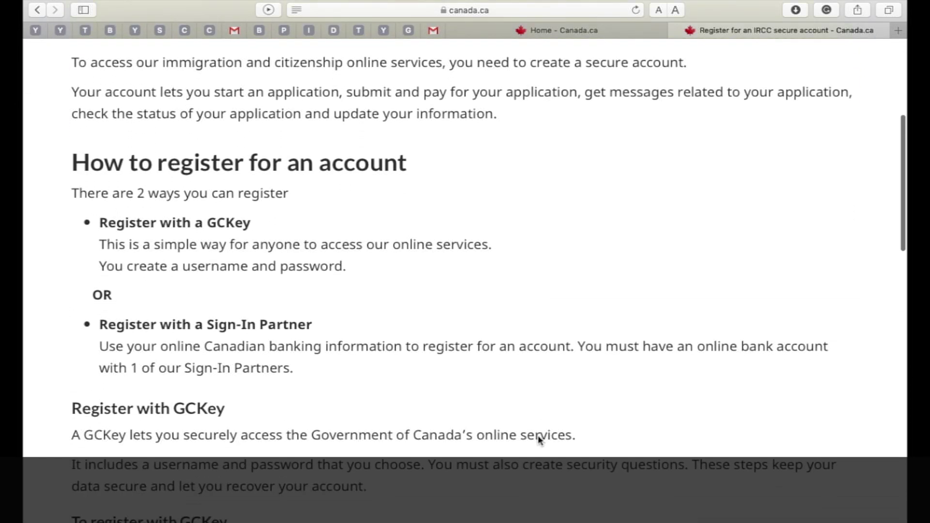
{"action": "scroll", "coordinate": [540, 441], "scroll_direction": "down", "scroll_amount": 3}
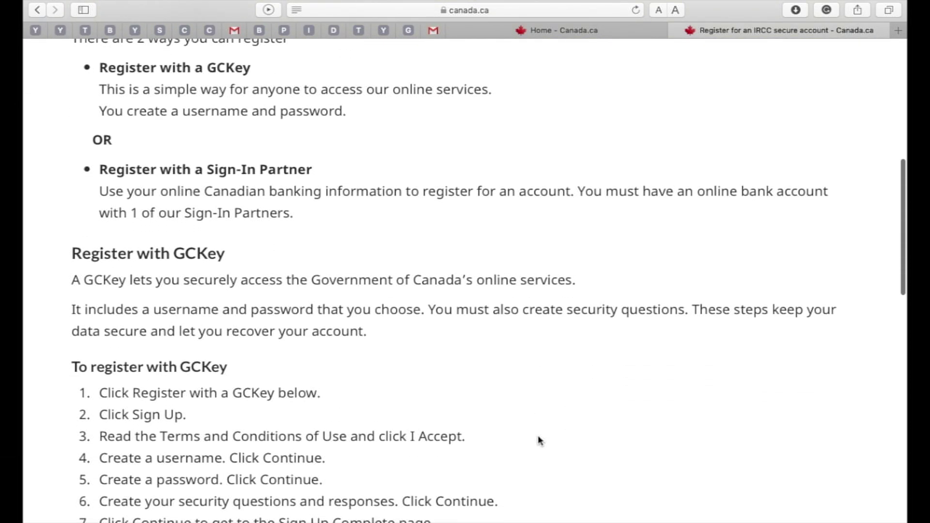
{"action": "scroll", "coordinate": [539, 440], "scroll_direction": "down", "scroll_amount": 5}
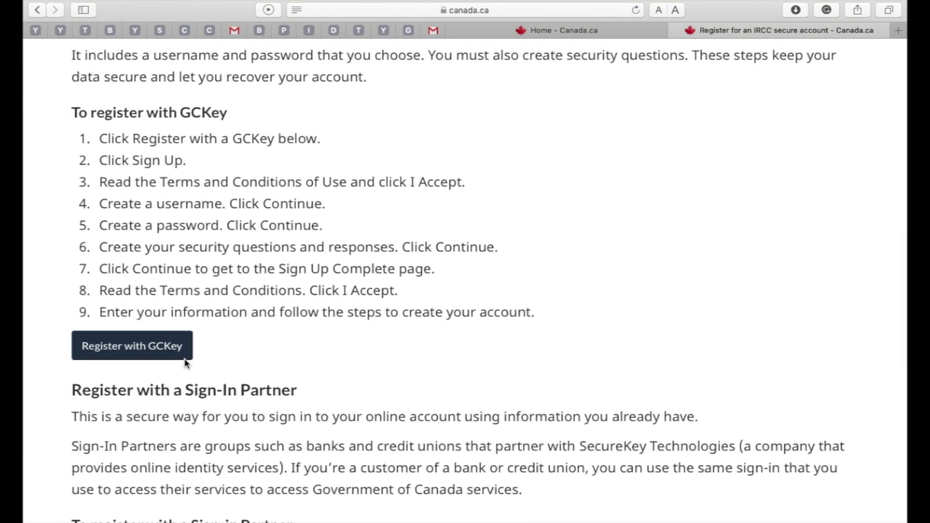
Choose Register with GCKey, then Sign Up, and read the Terms and Conditions of Use
{"action": "left_click", "coordinate": [166, 349]}
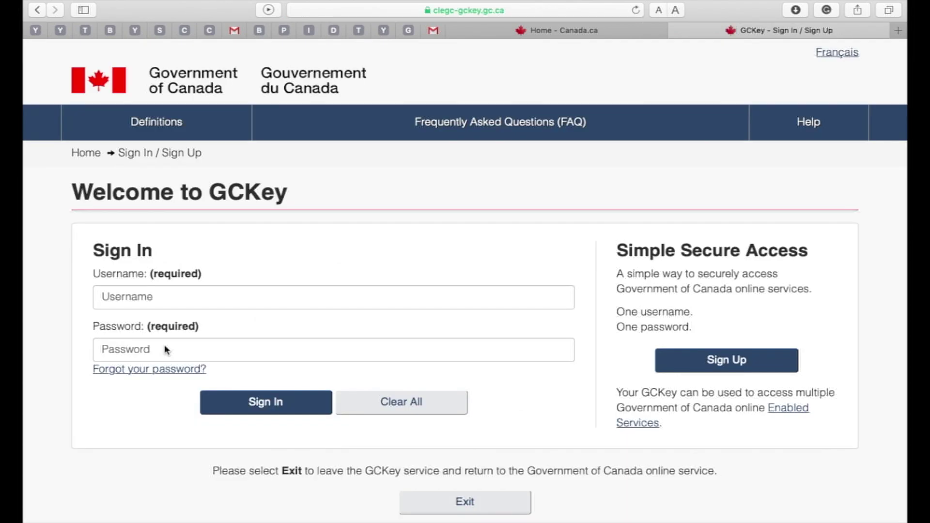
{"action": "left_click", "coordinate": [765, 363]}
{"action": "scroll", "coordinate": [765, 363], "scroll_direction": "down", "scroll_amount": 1}
{"action": "scroll", "coordinate": [765, 363], "scroll_direction": "down", "scroll_amount": 3}
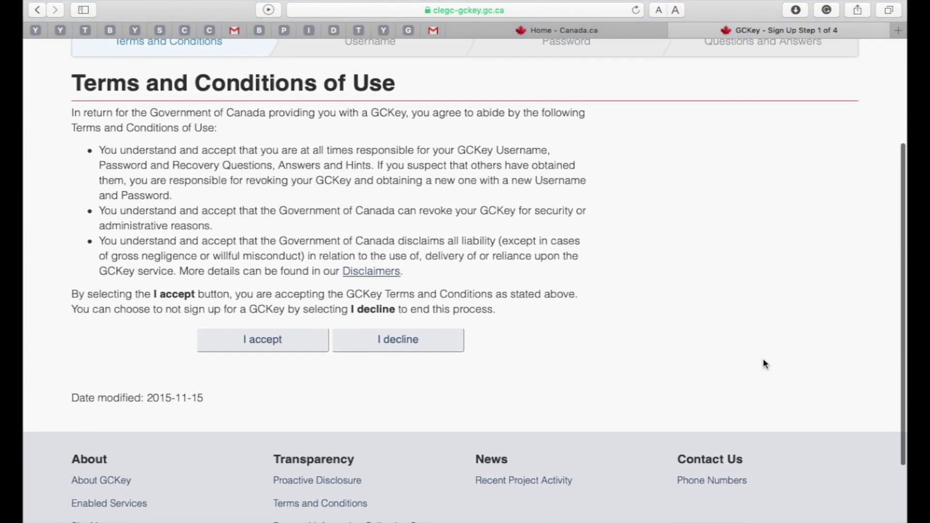
Accept the GCKey terms and submit a first-choice username
{"action": "left_click", "coordinate": [286, 339]}
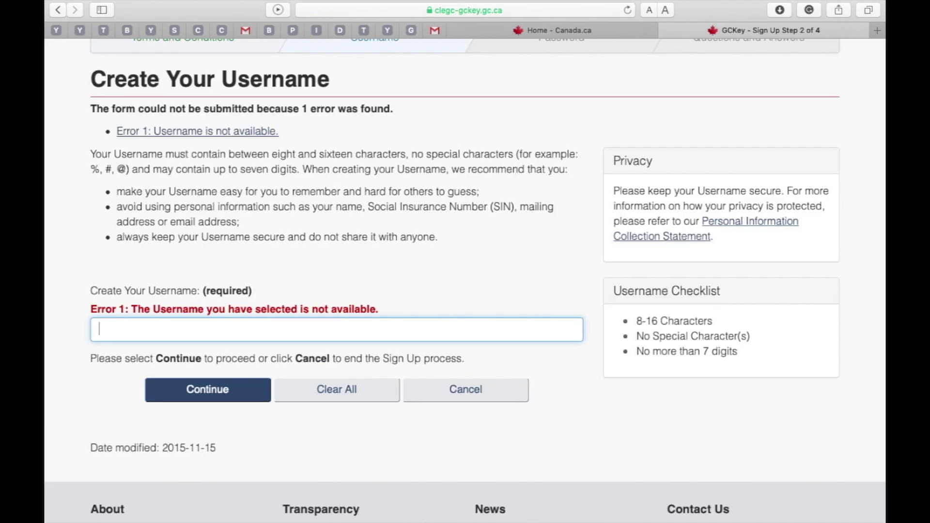
{"action": "type", "text": "iphone7plus"}
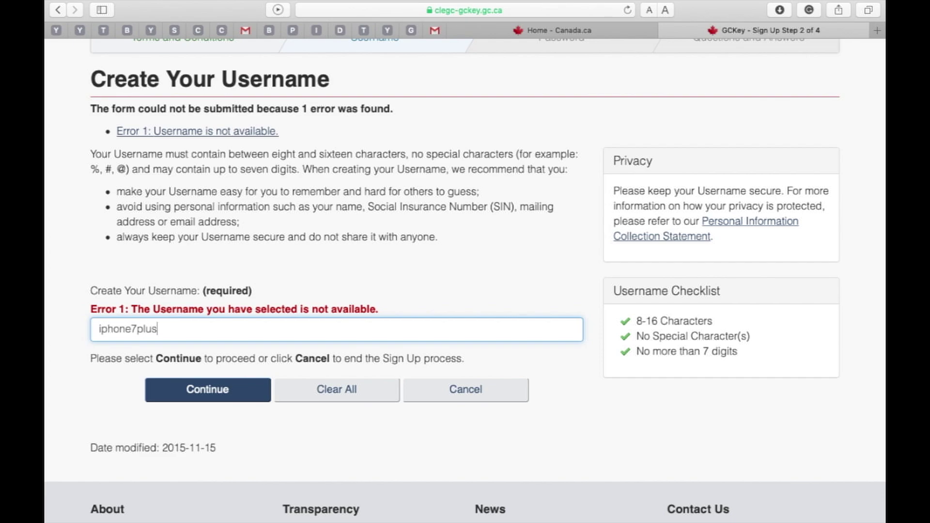
{"action": "left_click", "coordinate": [254, 396]}
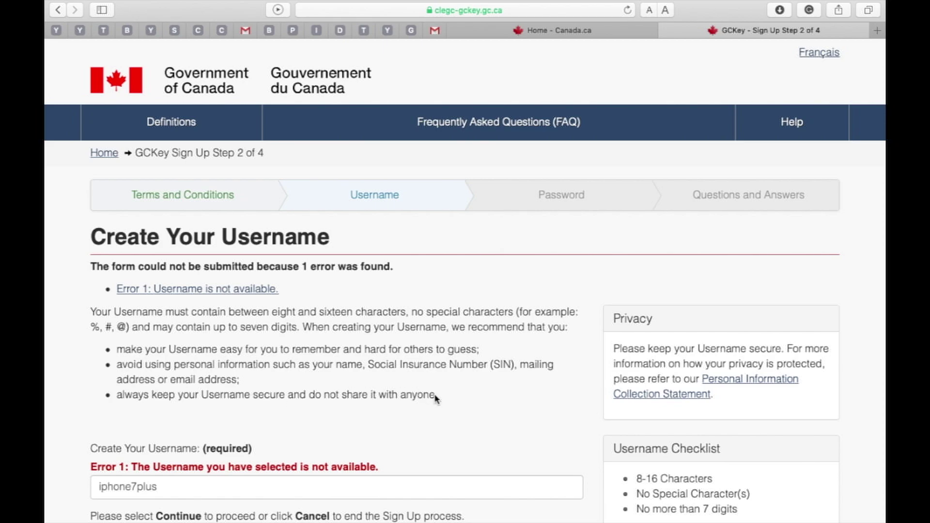
{"action": "scroll", "coordinate": [436, 397], "scroll_direction": "down", "scroll_amount": 5}
Replace the unavailable username with a different one and continue
{"action": "left_click", "coordinate": [381, 293]}
{"action": "key", "text": "BackSpace"}
{"action": "key", "text": "BackSpace"}
{"action": "key", "text": "BackSpace"}
{"action": "key", "text": "BackSpace"}
{"action": "key", "text": "BackSpace"}
{"action": "key", "text": "BackSpace"}
{"action": "key", "text": "BackSpace"}
{"action": "key", "text": "BackSpace"}
{"action": "key", "text": "BackSpace"}
{"action": "key", "text": "BackSpace"}
{"action": "key", "text": "BackSpace"}
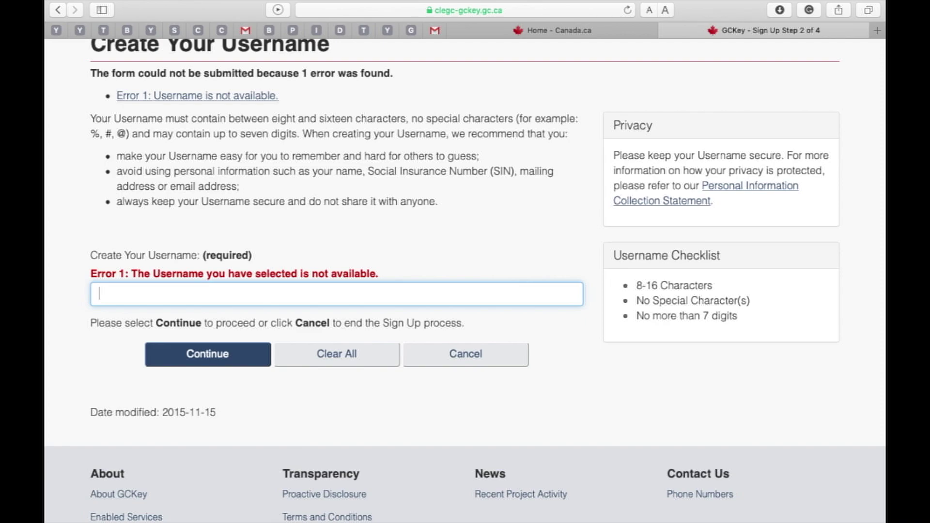
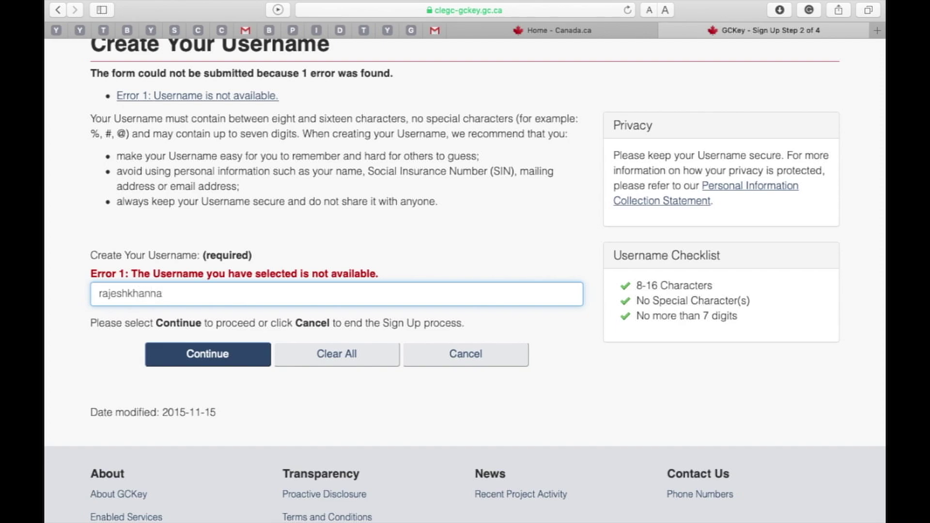
{"action": "left_click", "coordinate": [246, 355]}
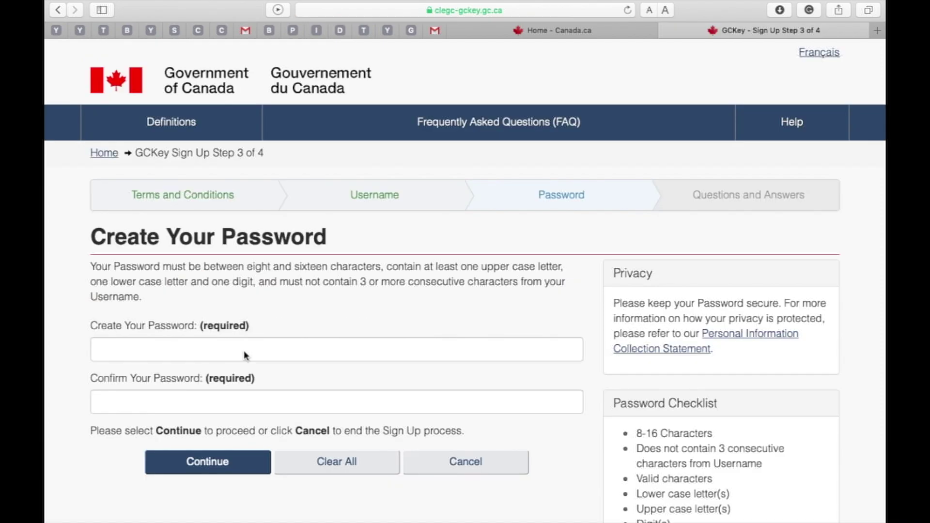
Enter and confirm the GCKey account password, continue, and update the Keychain-saved password
{"action": "left_click", "coordinate": [395, 349]}
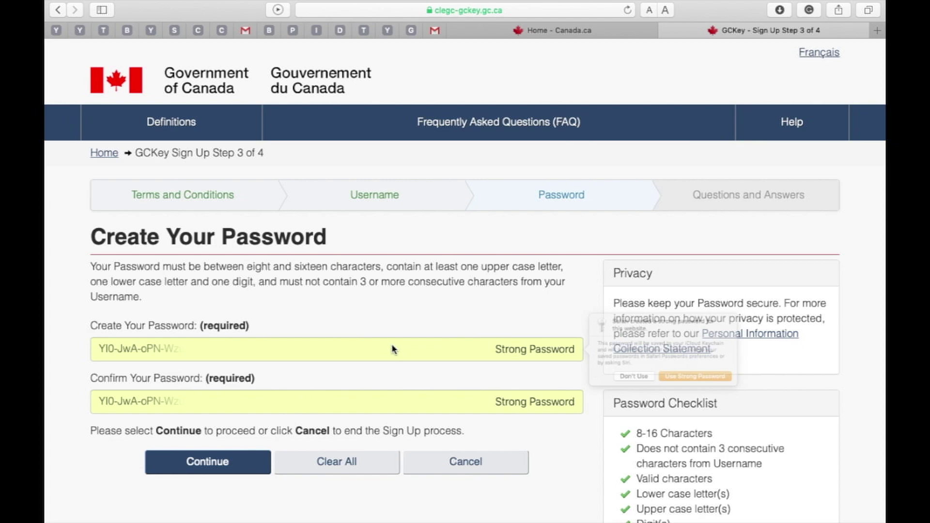
{"action": "left_click", "coordinate": [667, 388]}
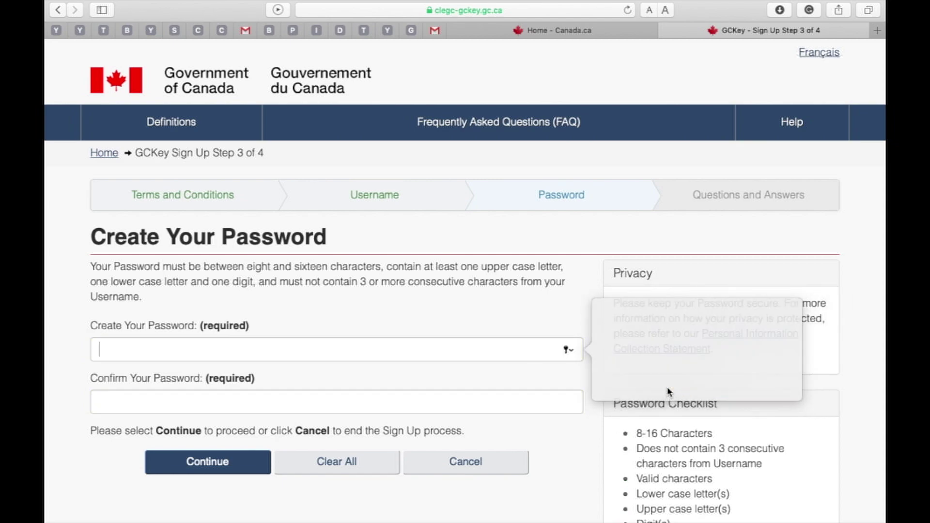
{"action": "type", "text": "••••••••••"}
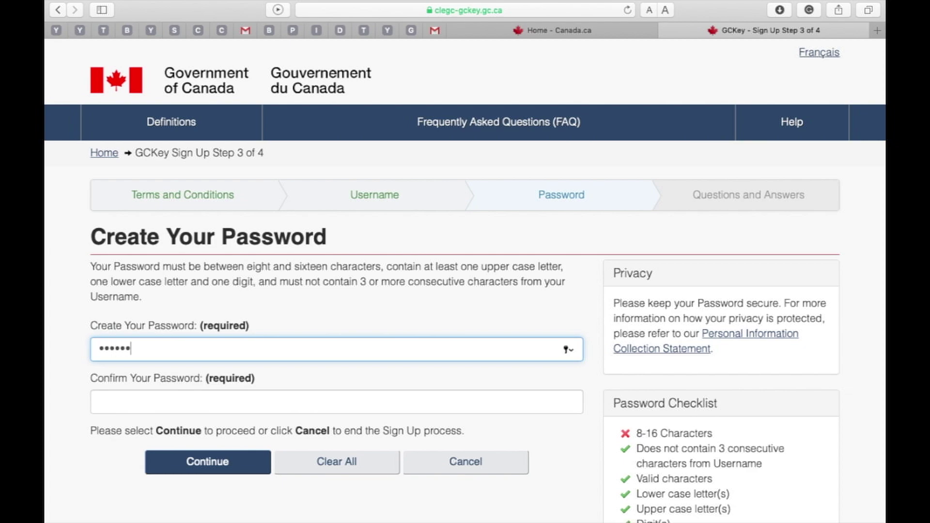
{"action": "left_click", "coordinate": [461, 410]}
{"action": "type", "text": "••••••"}
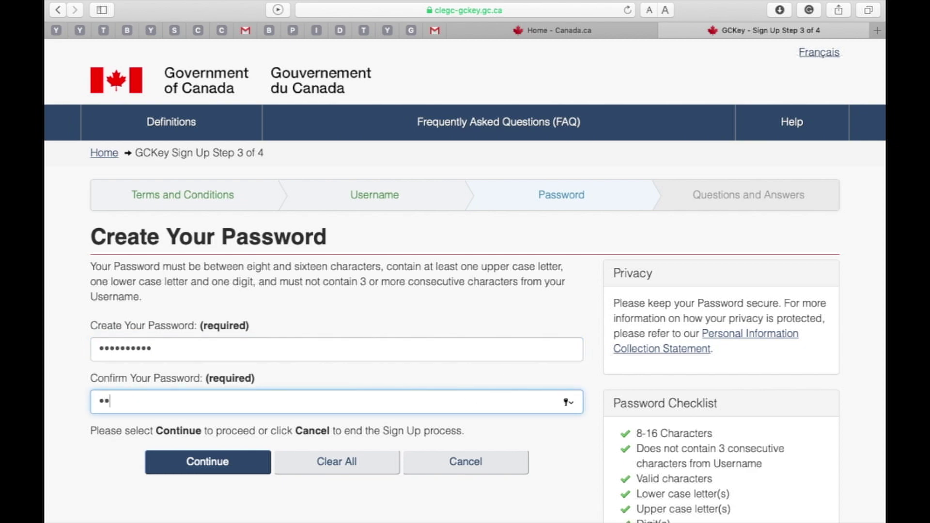
{"action": "type", "text": "•••••"}
{"action": "scroll", "coordinate": [466, 281], "scroll_direction": "down", "scroll_amount": 3}
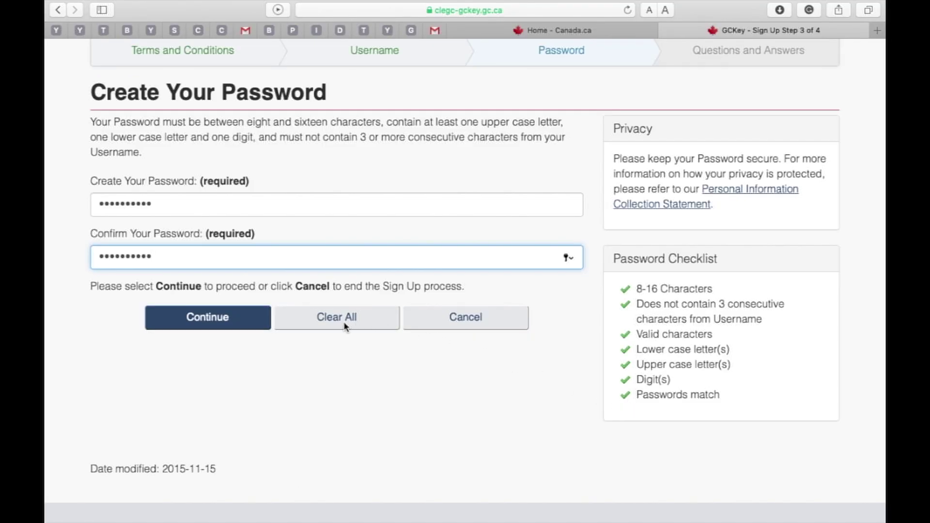
{"action": "left_click", "coordinate": [255, 322]}
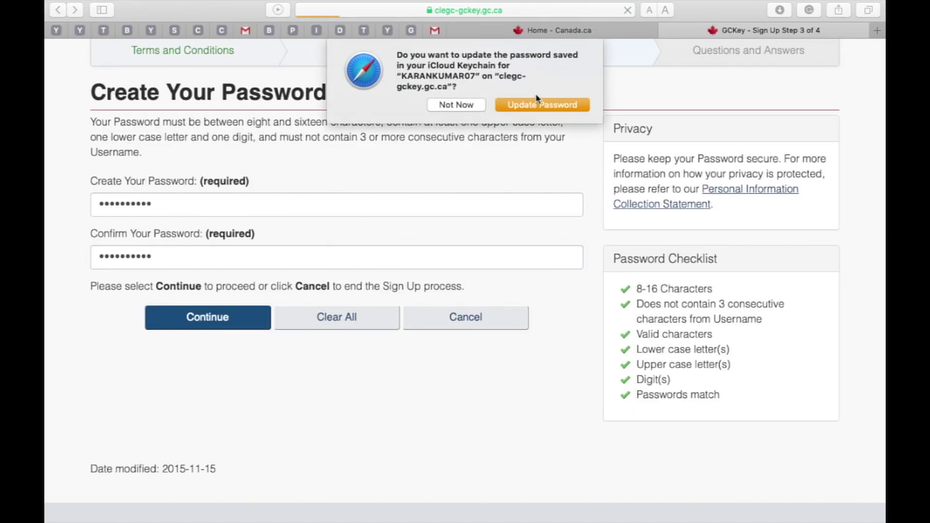
{"action": "left_click", "coordinate": [537, 104]}
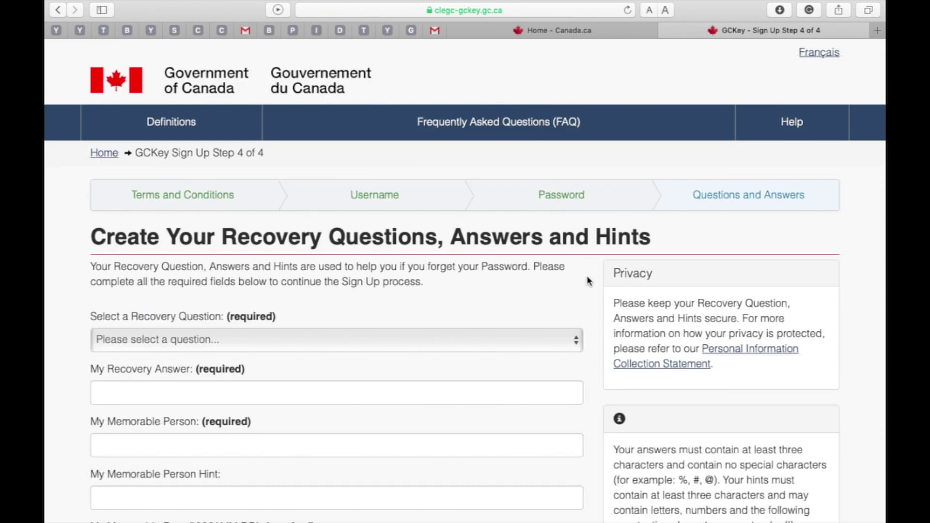
Pick 'What was my first pet's name?', then fill in its answer and a memorable person
{"action": "scroll", "coordinate": [587, 276], "scroll_direction": "down", "scroll_amount": 5}
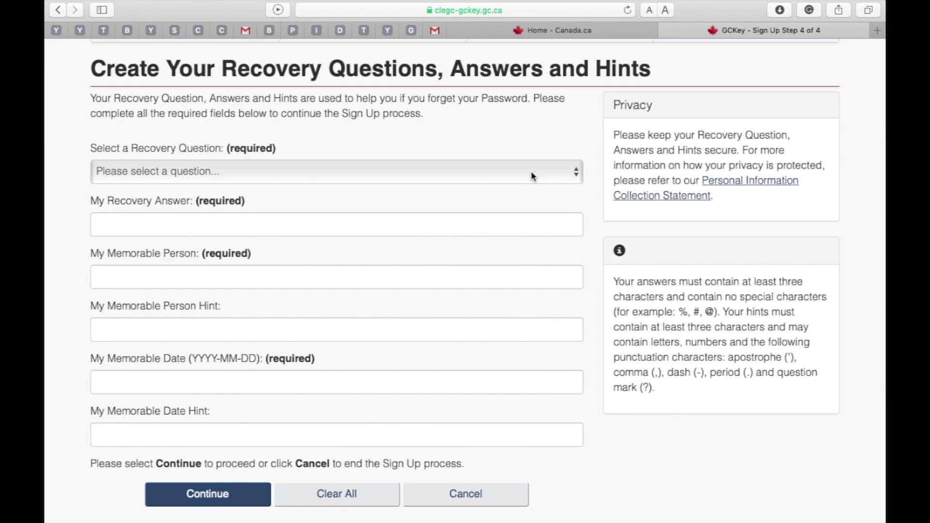
{"action": "left_click", "coordinate": [533, 176]}
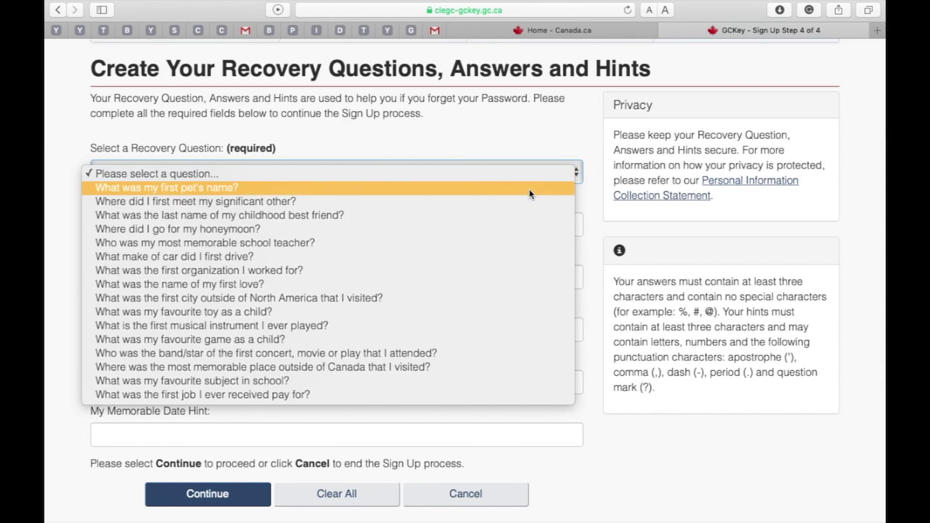
{"action": "left_click", "coordinate": [532, 194]}
{"action": "left_click", "coordinate": [482, 228]}
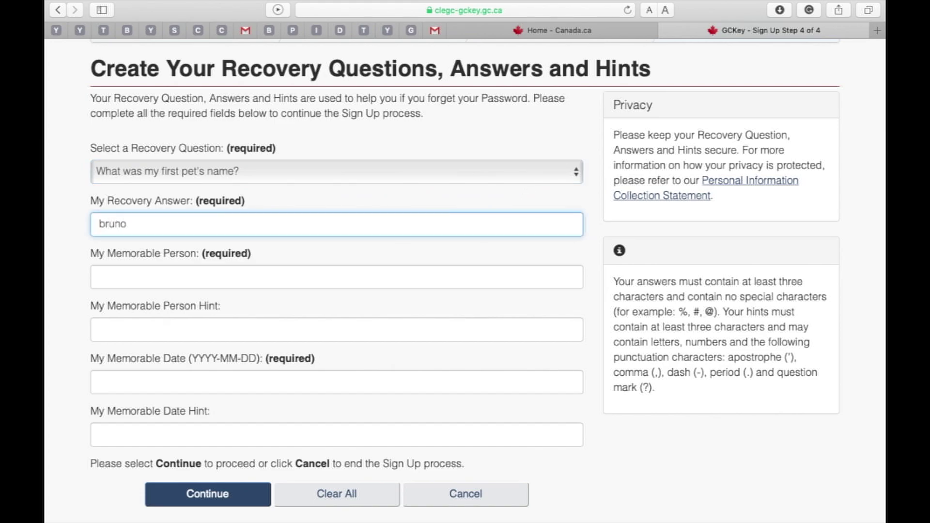
{"action": "left_click", "coordinate": [442, 278]}
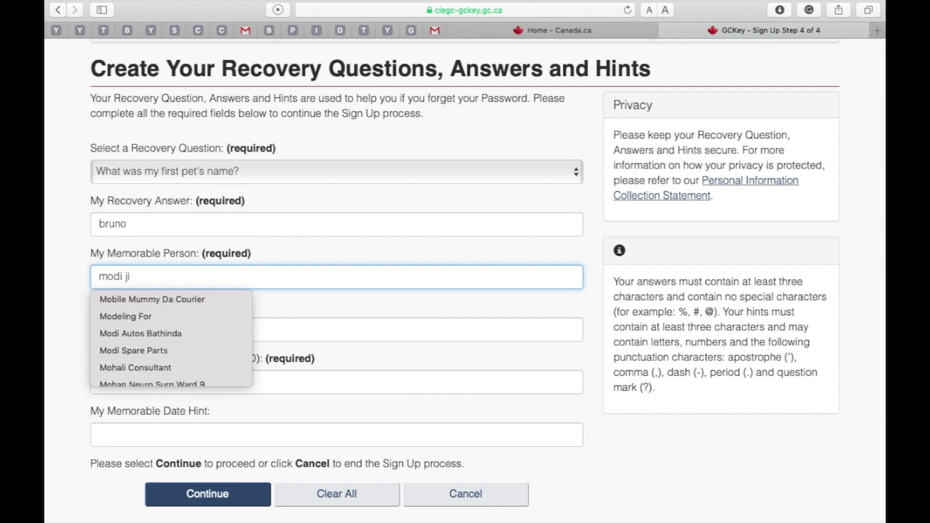
Add the memorable person hint, memorable date and date hint, then submit
{"action": "left_click", "coordinate": [468, 333]}
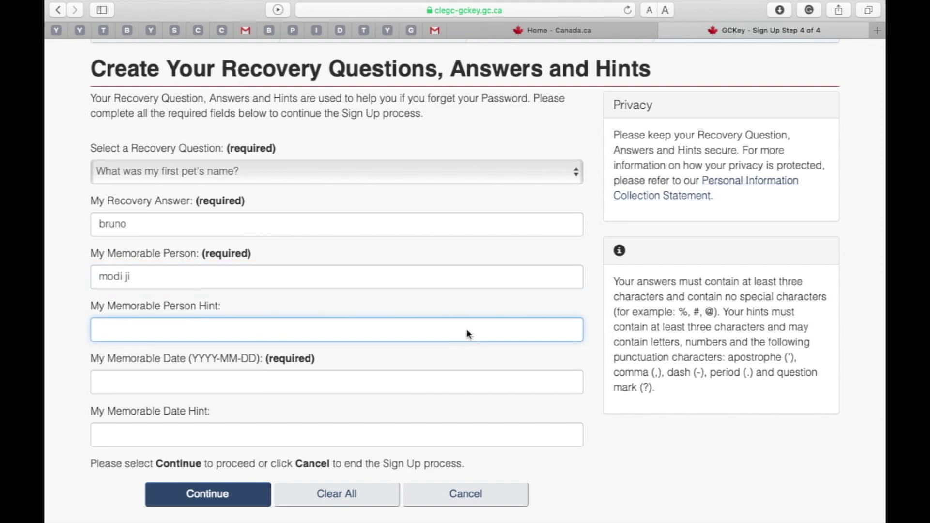
{"action": "left_click", "coordinate": [469, 391]}
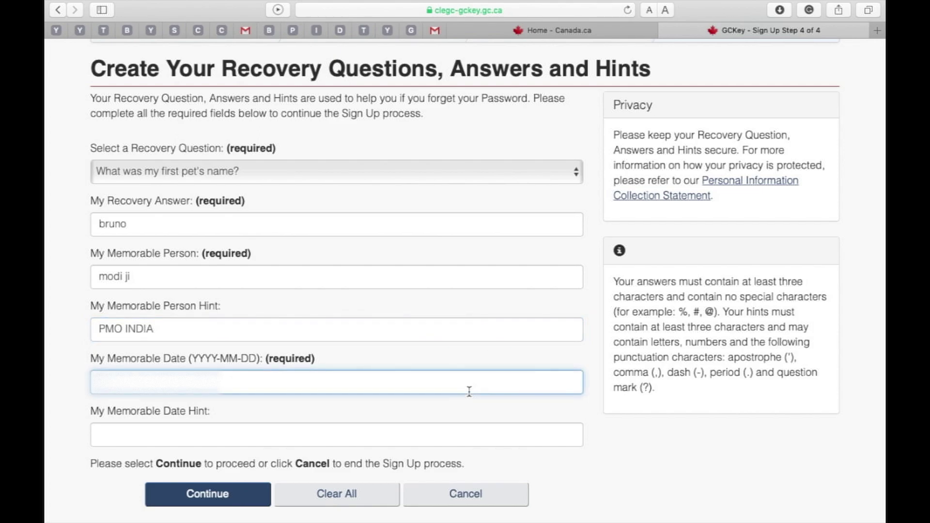
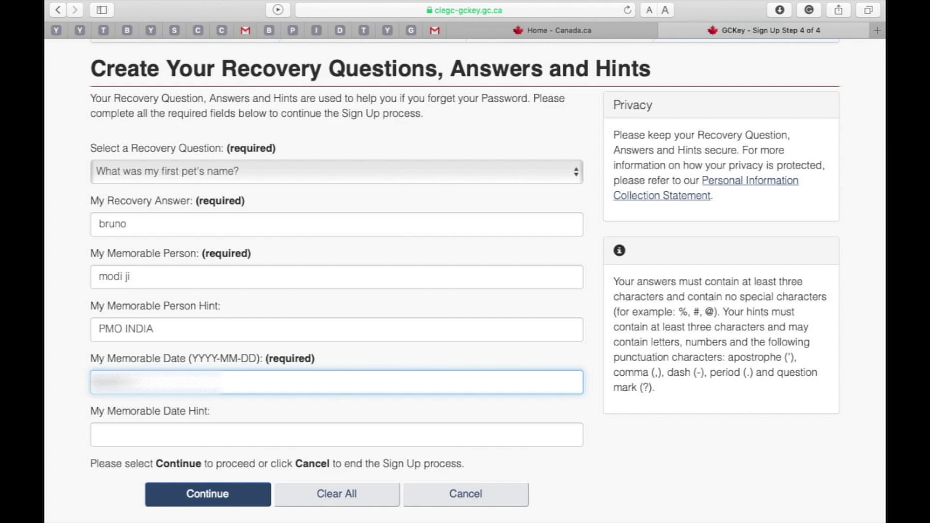
{"action": "left_click", "coordinate": [443, 439]}
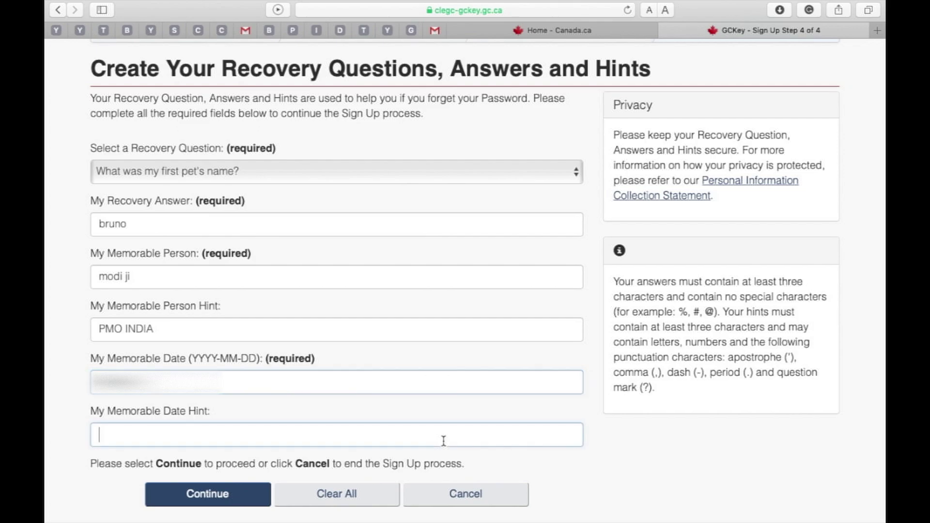
{"action": "type", "text": "my bi"}
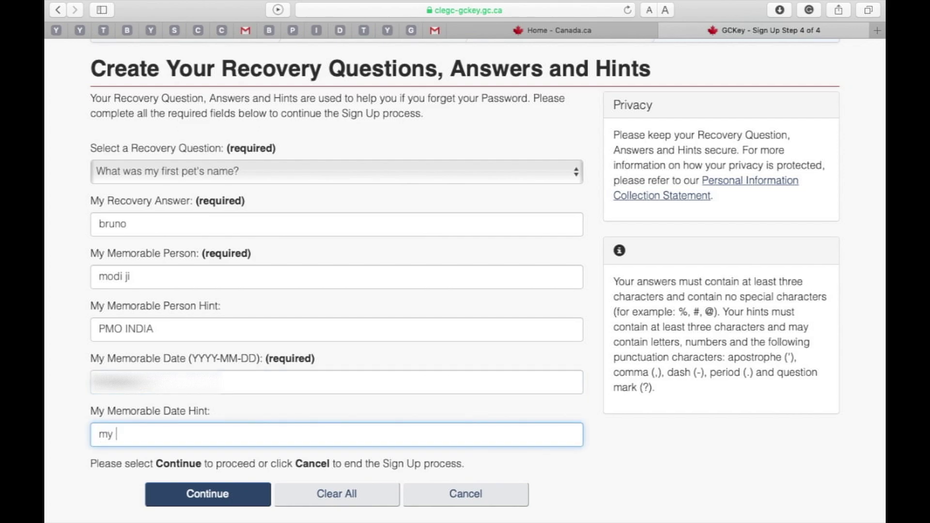
{"action": "type", "text": "rthday"}
{"action": "left_click", "coordinate": [248, 499]}
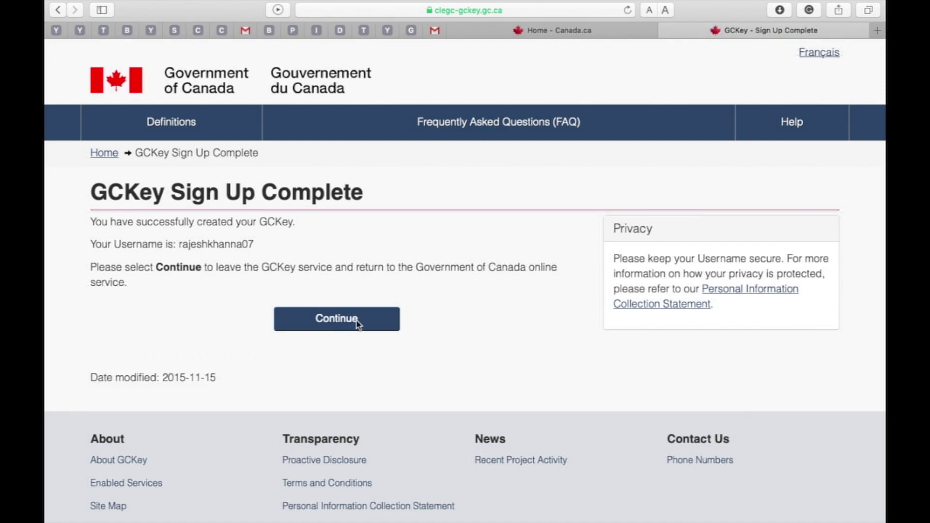
Screenshot the Sign Up Complete page and continue back to the Government of Canada service
{"action": "key", "text": "super+shift+3"}
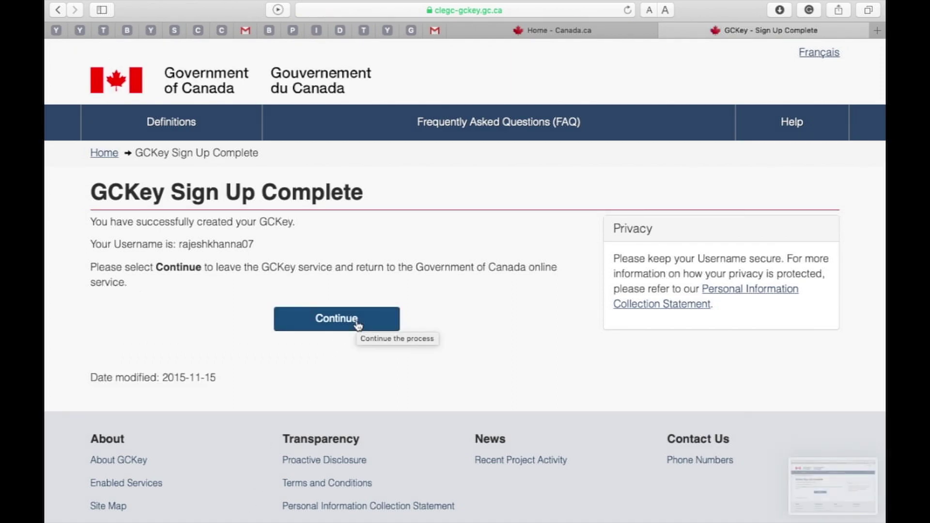
{"action": "left_click", "coordinate": [357, 326]}
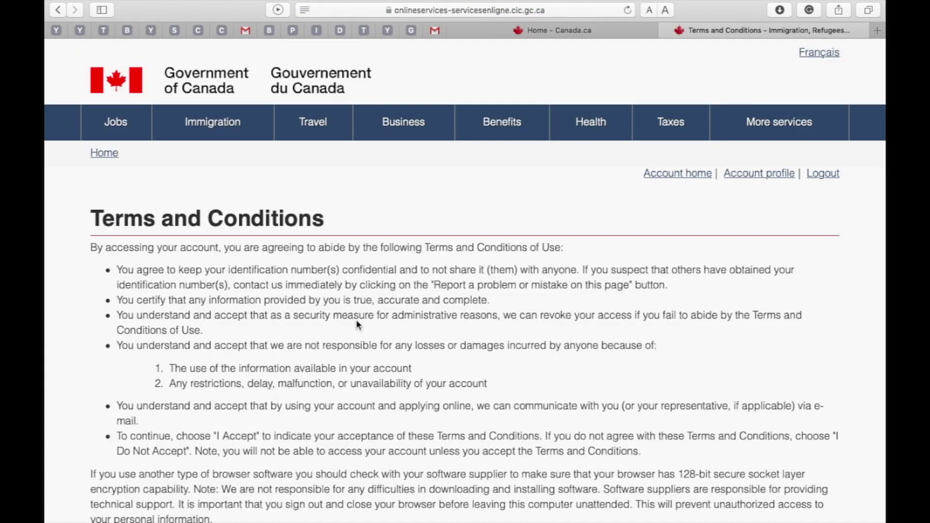
Accept the IRCC secure account terms and conditions
{"action": "scroll", "coordinate": [357, 324], "scroll_direction": "down", "scroll_amount": 5}
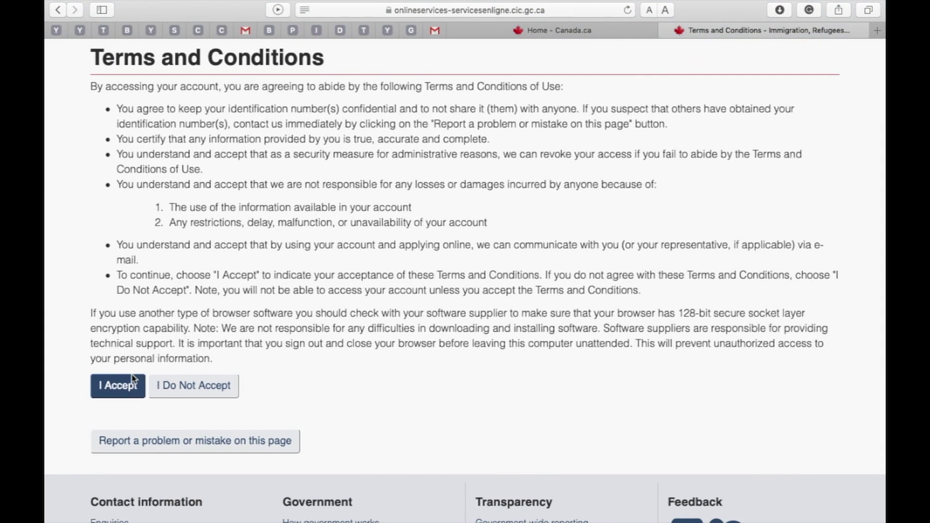
{"action": "left_click", "coordinate": [129, 388]}
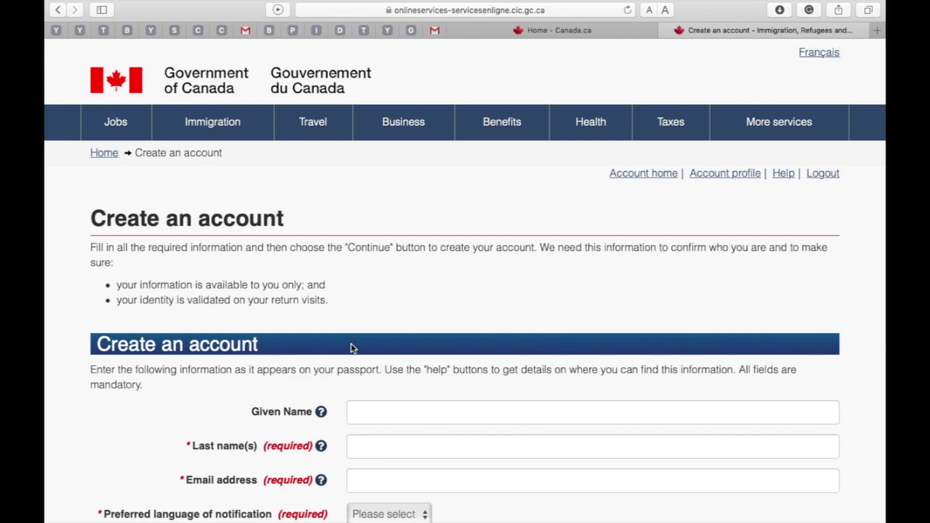
Enter the passport given name and last name
{"action": "scroll", "coordinate": [353, 348], "scroll_direction": "down", "scroll_amount": 5}
{"action": "left_click", "coordinate": [400, 280]}
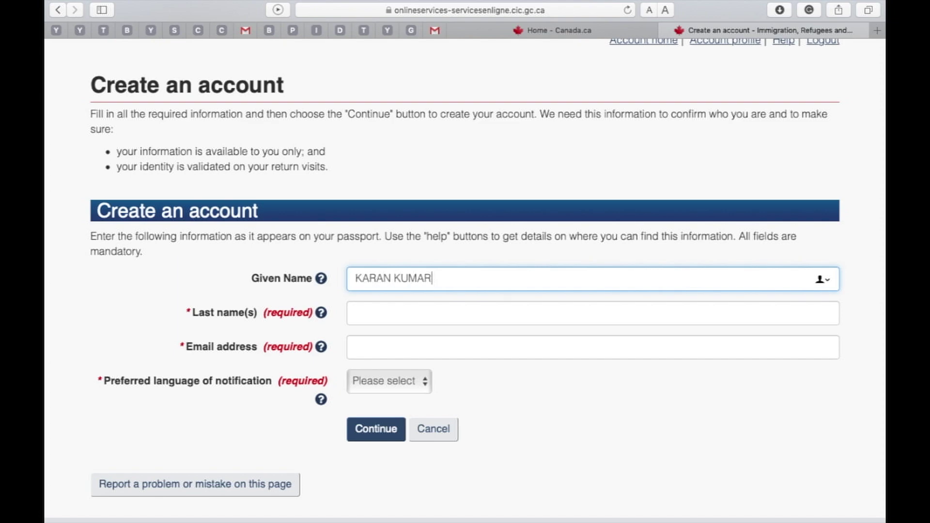
{"action": "key", "text": "Tab"}
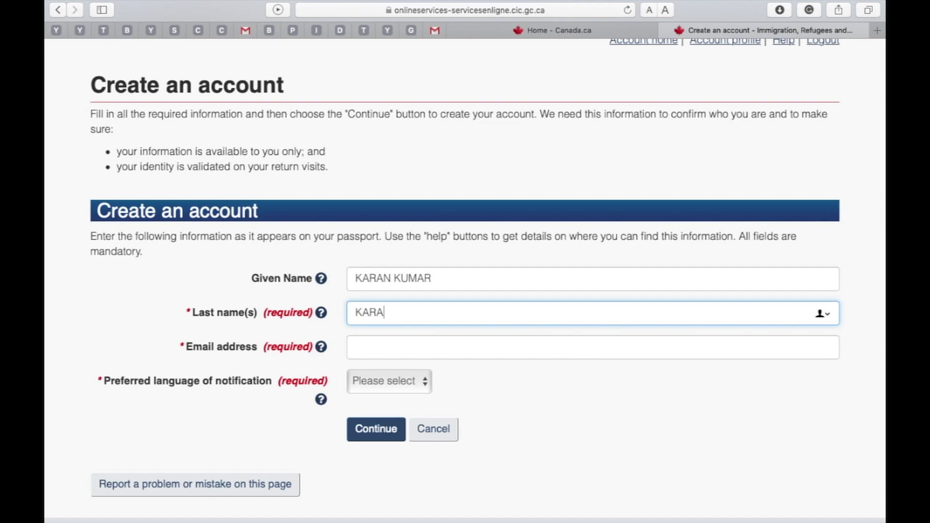
Enter the e-mail address, choose English notifications, and submit the form
{"action": "left_click", "coordinate": [396, 352]}
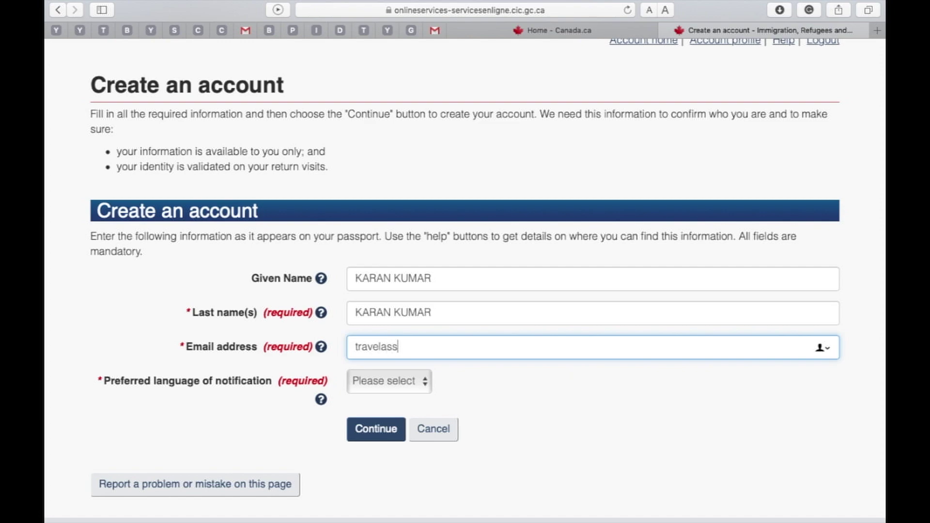
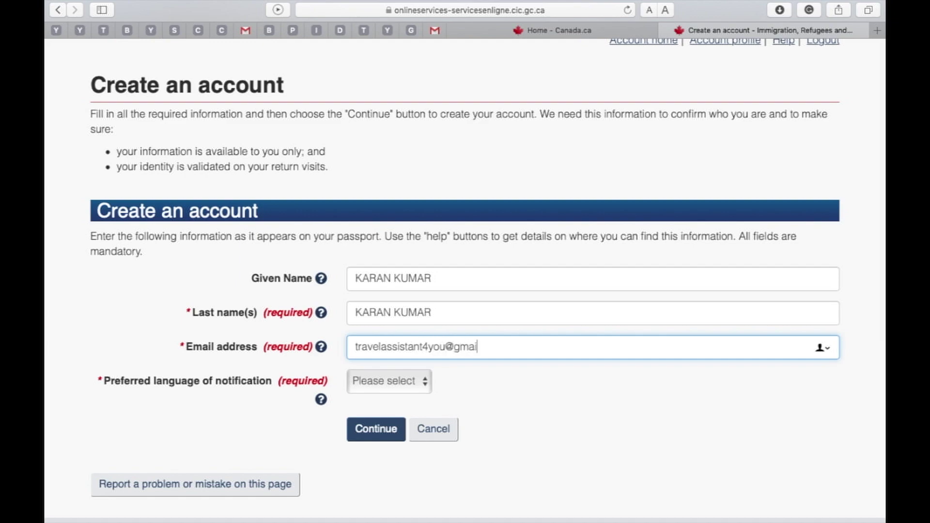
{"action": "left_click", "coordinate": [387, 387]}
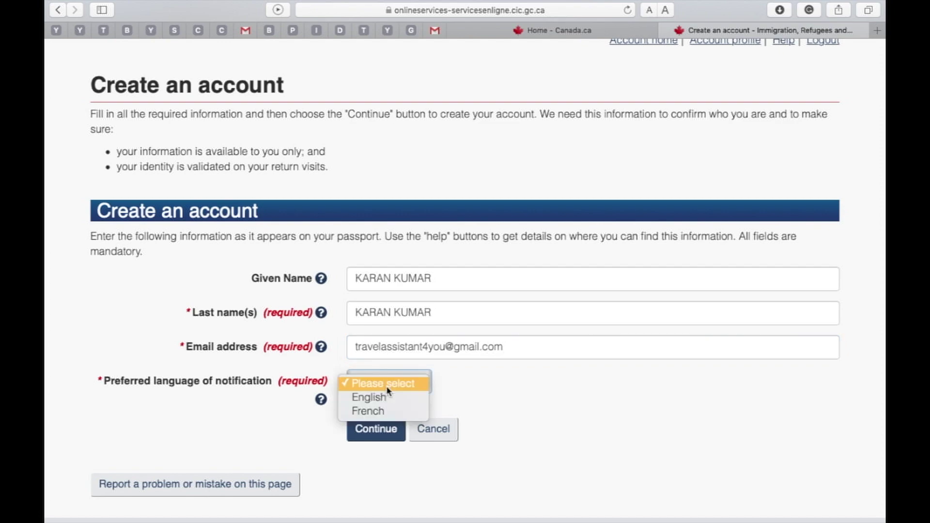
{"action": "left_click", "coordinate": [387, 400]}
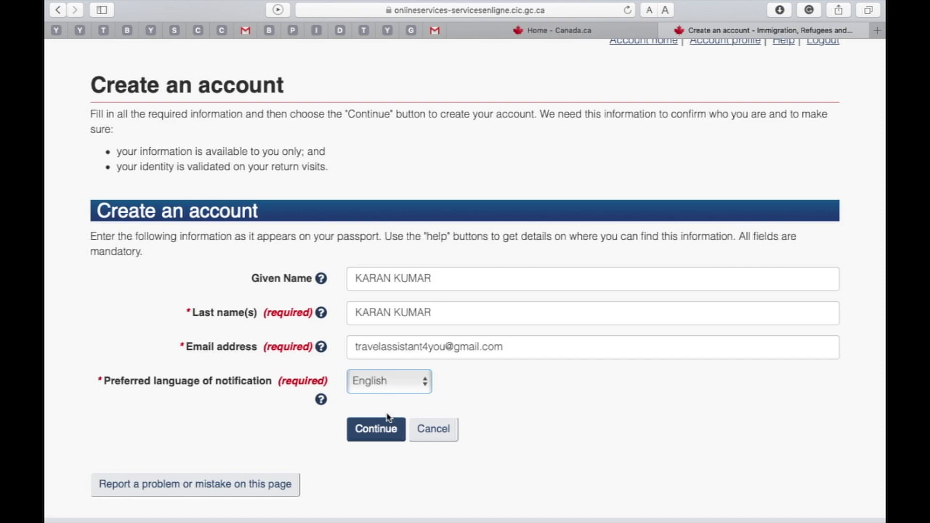
{"action": "left_click", "coordinate": [382, 438]}
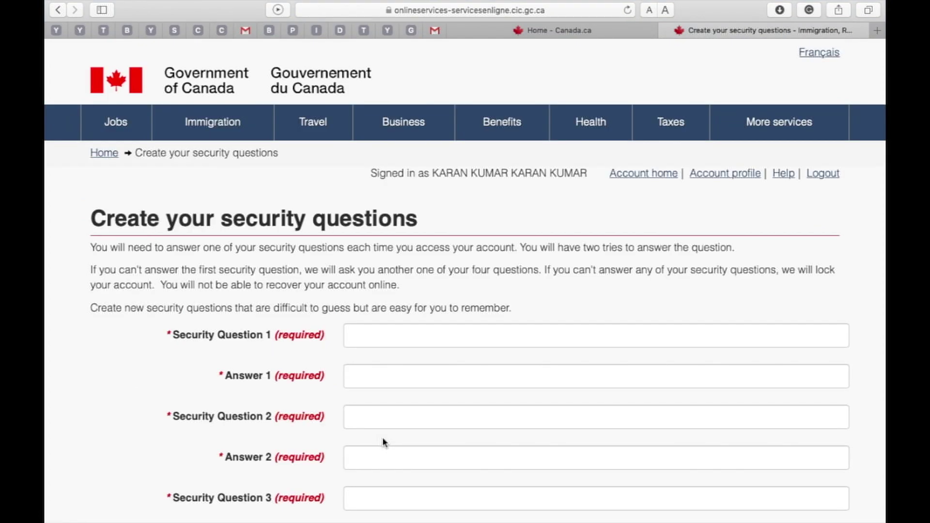
Set security questions 'MY BIRTH DATE' and 'MY PET NAME' with their answers
{"action": "scroll", "coordinate": [383, 439], "scroll_direction": "down", "scroll_amount": 5}
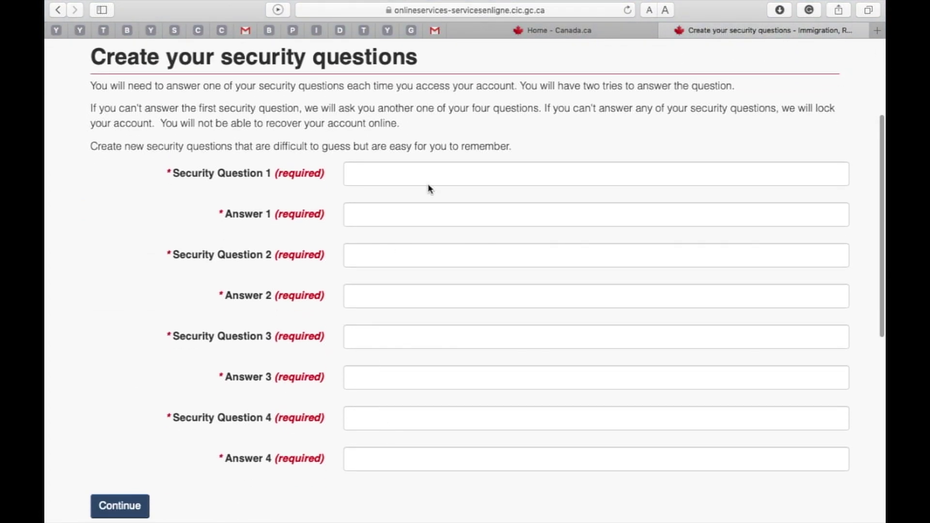
{"action": "left_click", "coordinate": [435, 181]}
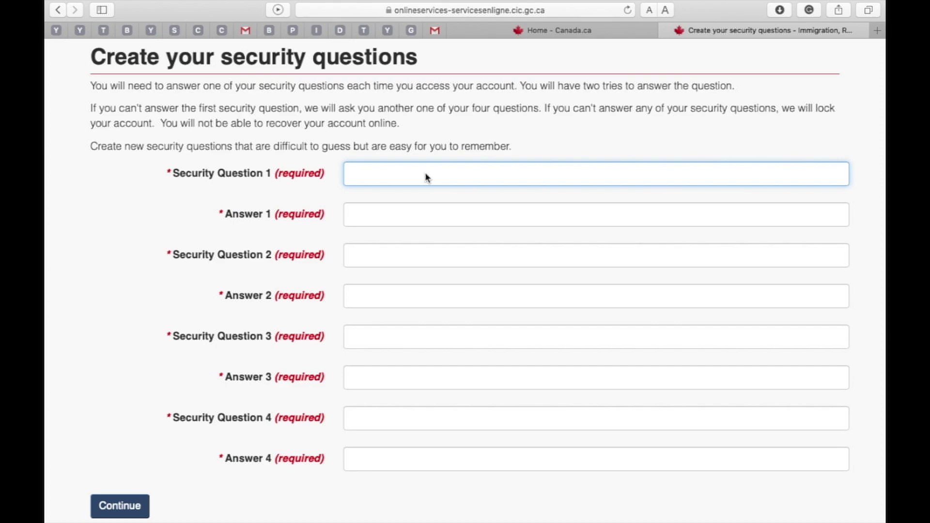
{"action": "type", "text": "MY BIRTH DATE"}
{"action": "left_click", "coordinate": [423, 211]}
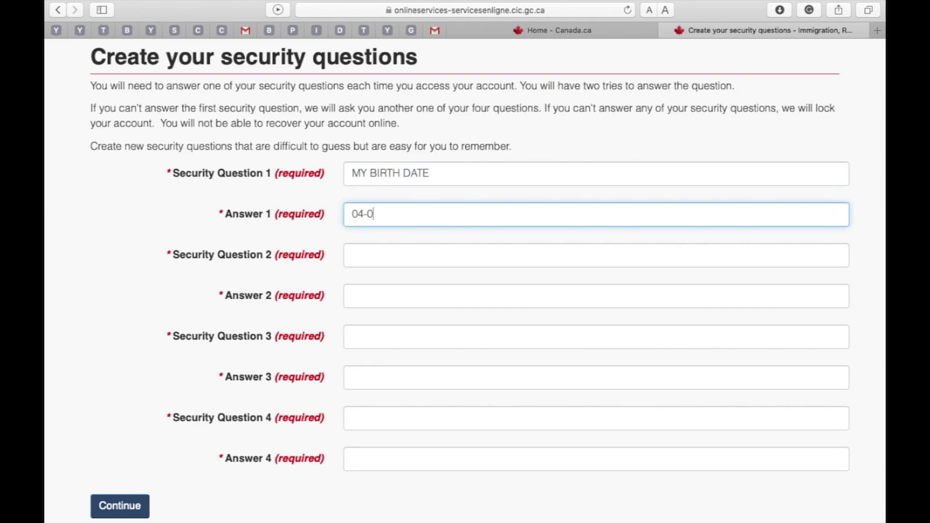
{"action": "left_click", "coordinate": [420, 254]}
{"action": "type", "text": "M"}
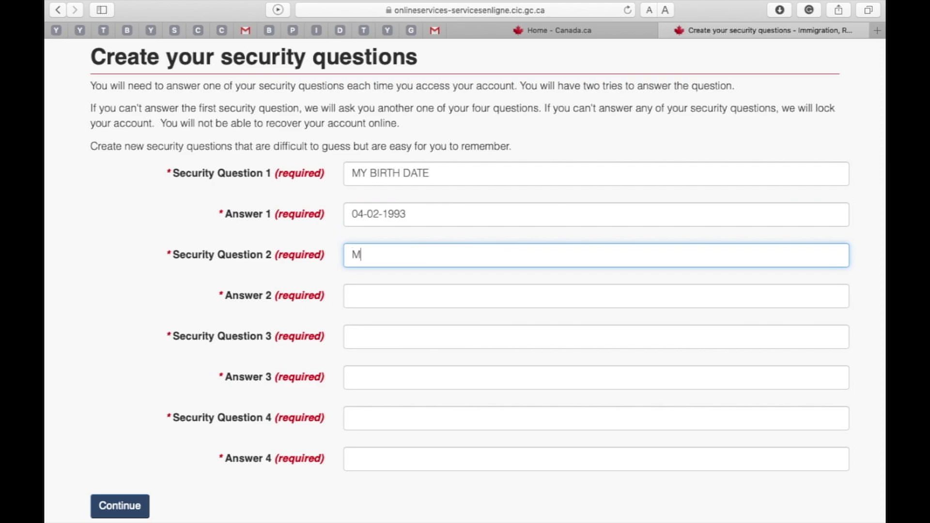
{"action": "type", "text": "Y PET NAME"}
{"action": "left_click", "coordinate": [418, 293]}
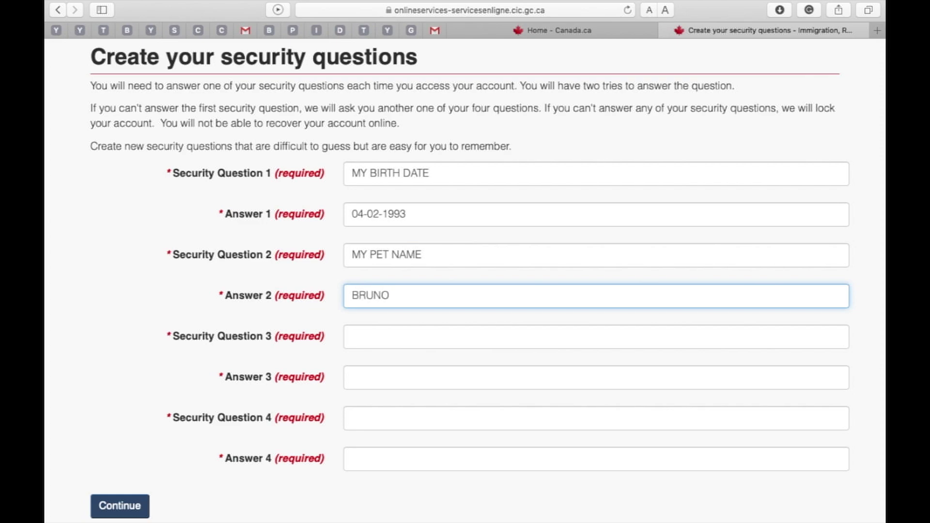
Add 'MY FAVOURITE FOOD' and 'MY FAVOURITE DRINK' with answers, then submit all four
{"action": "left_click", "coordinate": [417, 337]}
{"action": "type", "text": "MY"}
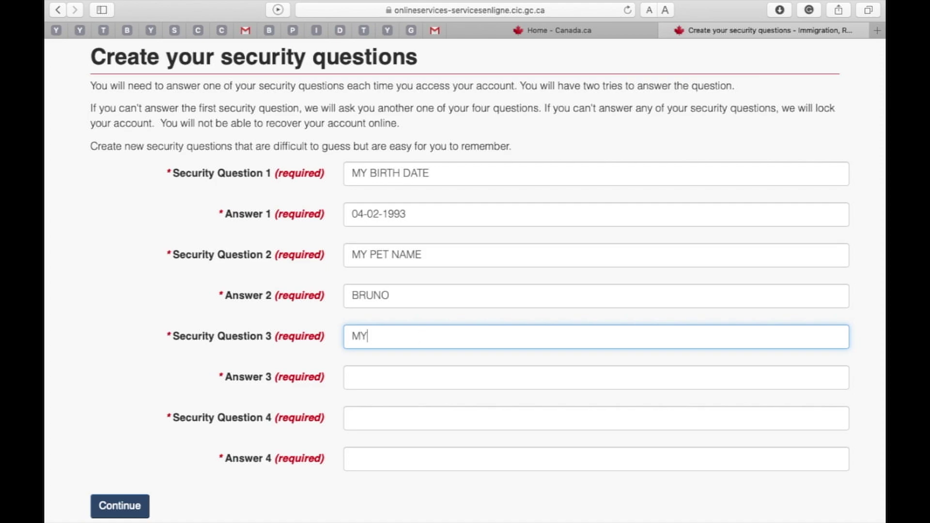
{"action": "type", "text": " FAVOURITE FOOD"}
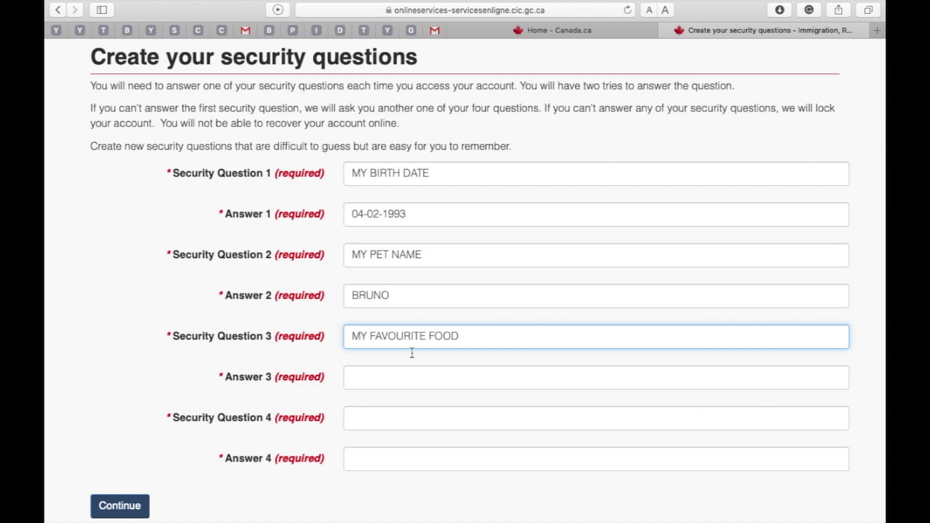
{"action": "left_click", "coordinate": [401, 382]}
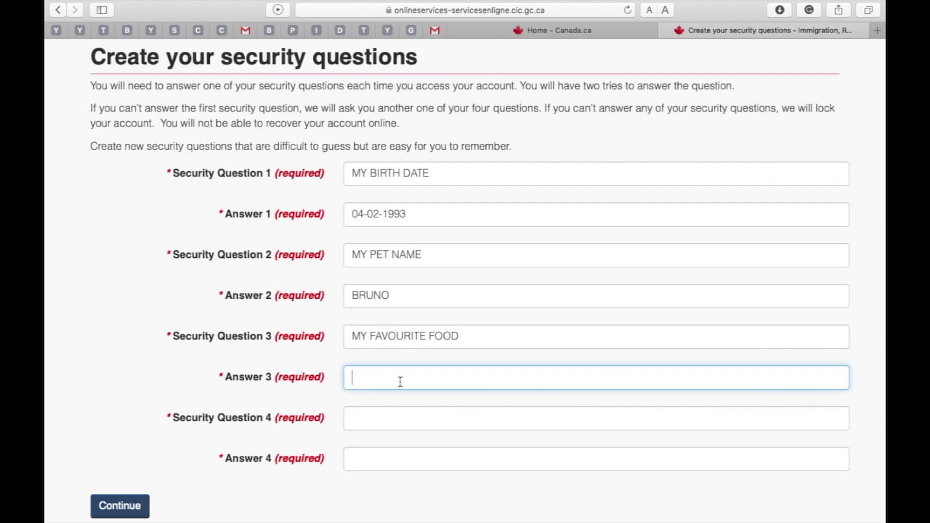
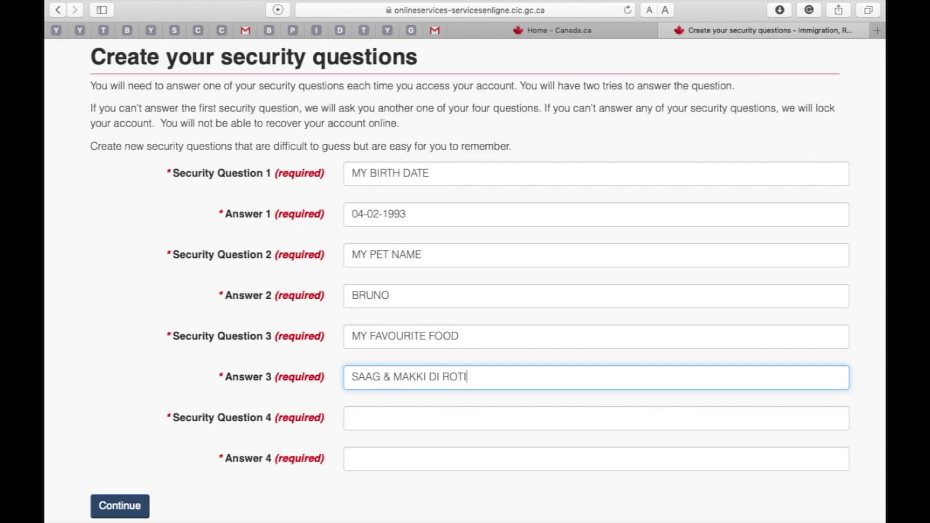
{"action": "left_click", "coordinate": [387, 421]}
{"action": "type", "text": "MY"}
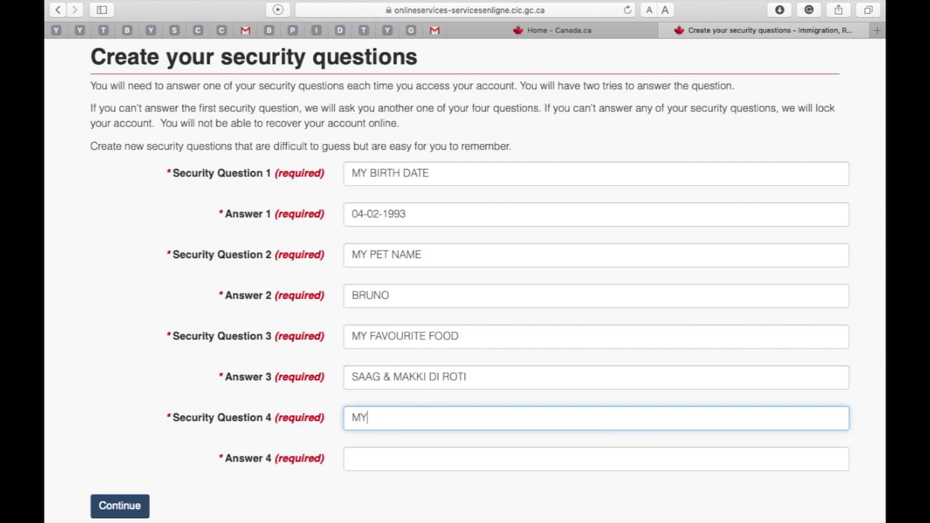
{"action": "type", "text": " FAVOURITE DRINK"}
{"action": "left_click", "coordinate": [378, 463]}
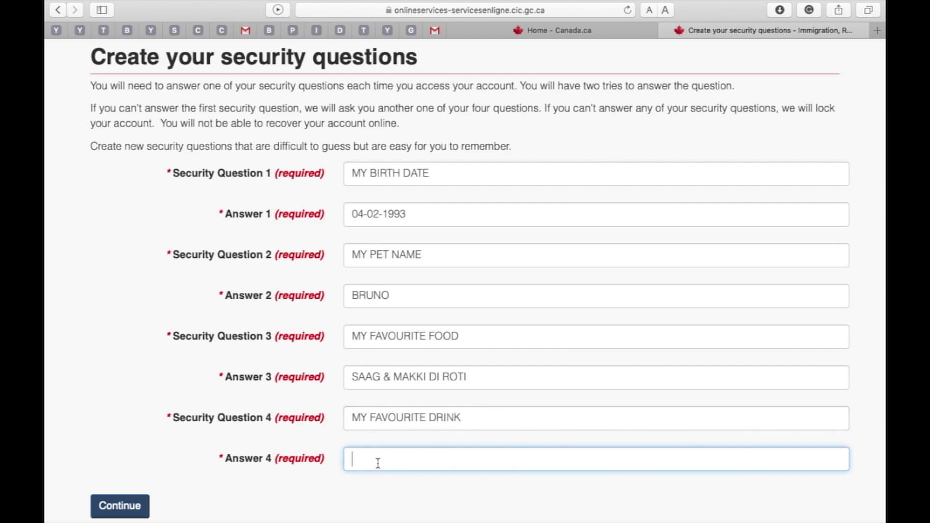
{"action": "left_click", "coordinate": [134, 506]}
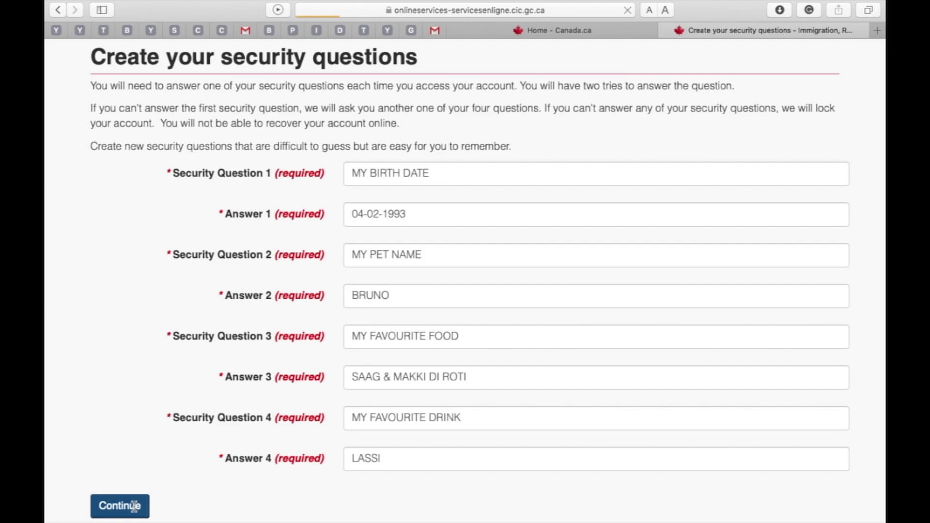
From the account home page, start a new 'Apply to come to Canada' application
{"action": "scroll", "coordinate": [135, 506], "scroll_direction": "down", "scroll_amount": 3}
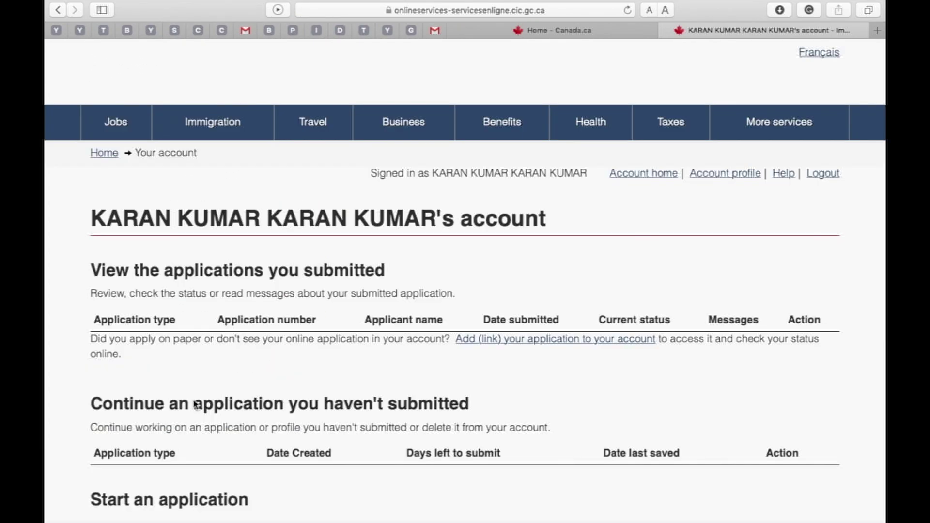
{"action": "scroll", "coordinate": [195, 406], "scroll_direction": "down", "scroll_amount": 2}
{"action": "scroll", "coordinate": [194, 405], "scroll_direction": "down", "scroll_amount": 1}
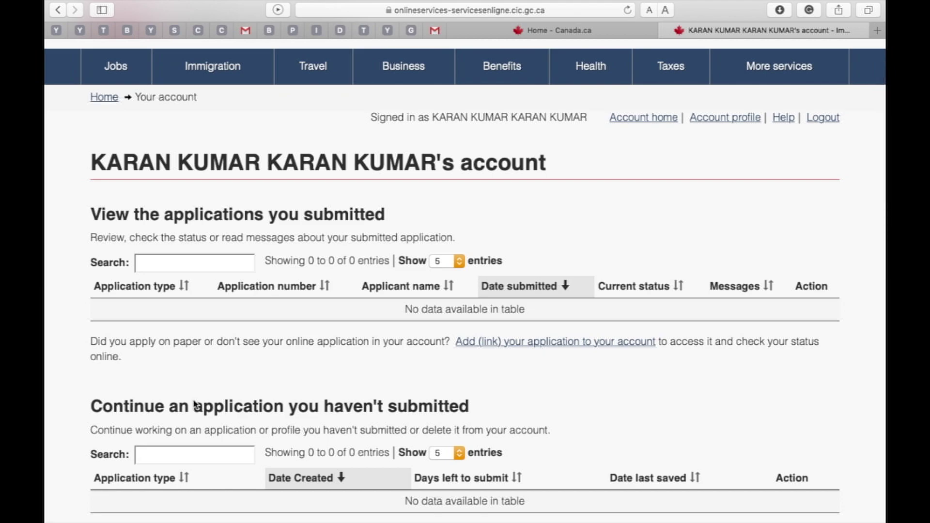
{"action": "scroll", "coordinate": [194, 405], "scroll_direction": "down", "scroll_amount": 4}
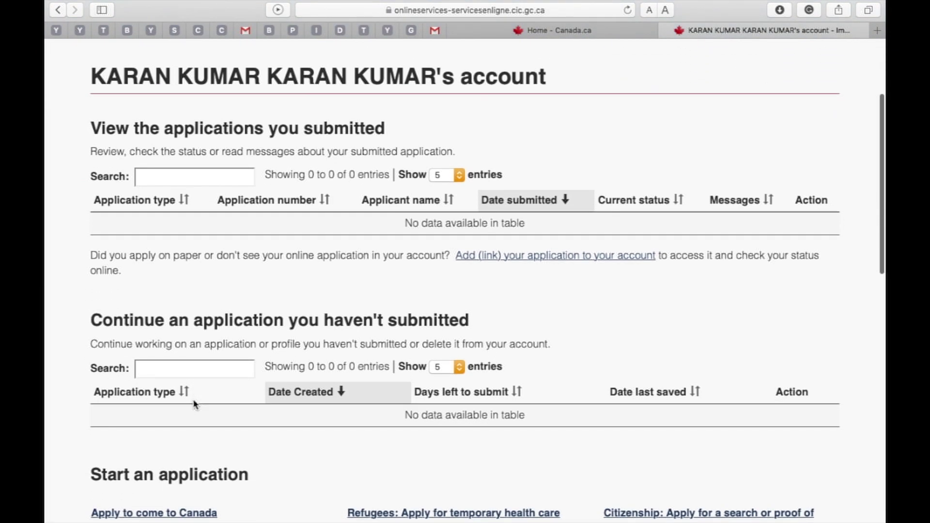
{"action": "scroll", "coordinate": [194, 404], "scroll_direction": "down", "scroll_amount": 10}
{"action": "left_click", "coordinate": [209, 292]}
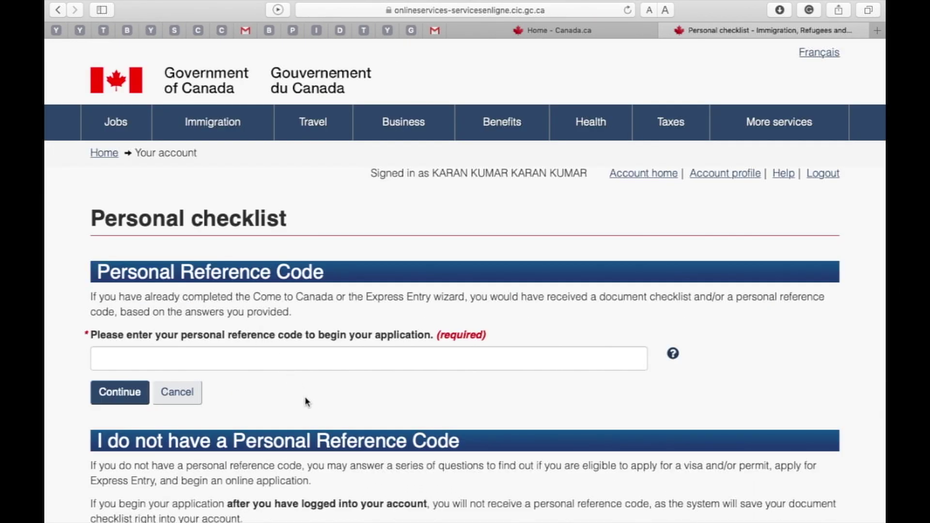
On the Personal checklist, choose the 'Visitor visa, study and/or work permit' eligibility questionnaire
{"action": "scroll", "coordinate": [305, 398], "scroll_direction": "down", "scroll_amount": 5}
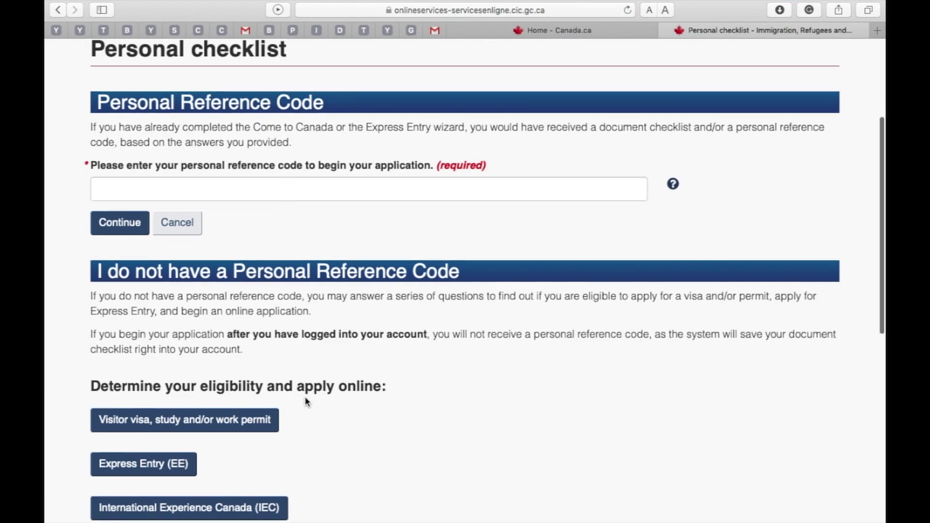
{"action": "scroll", "coordinate": [306, 403], "scroll_direction": "down", "scroll_amount": 3}
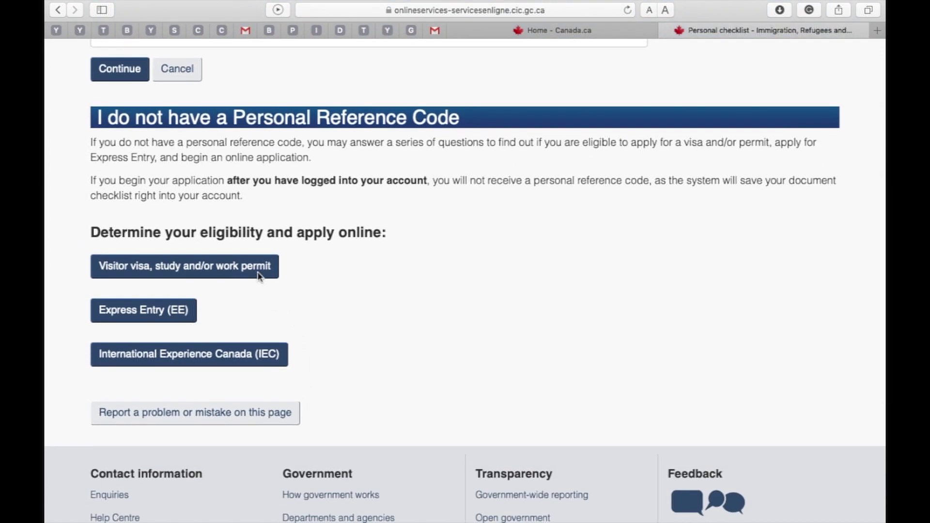
{"action": "left_click", "coordinate": [258, 276]}
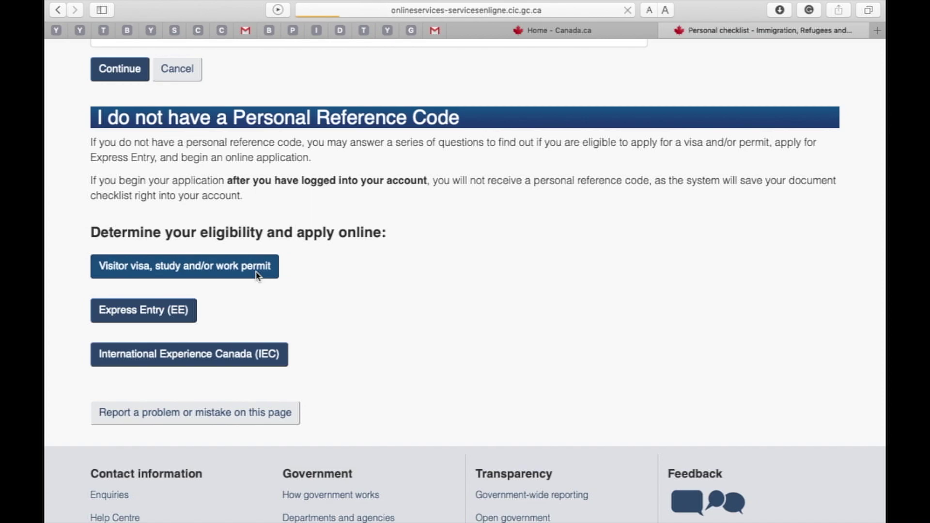